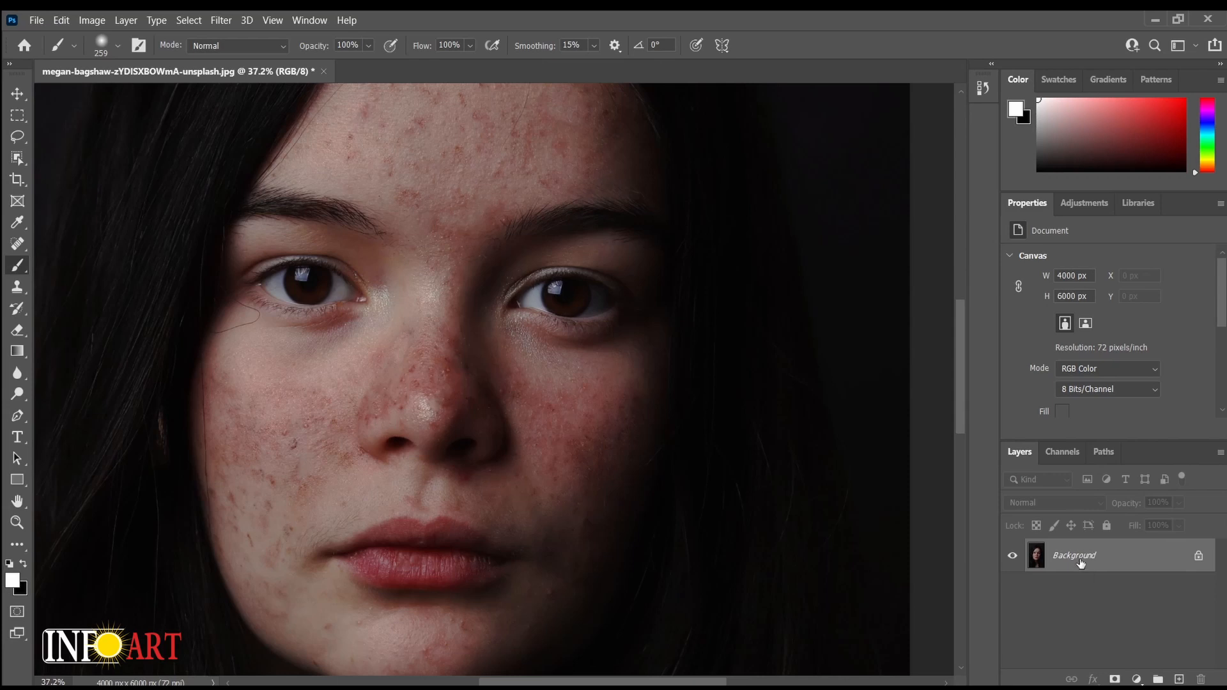
- Duplicate the Background layer and set the copy's blend mode to Vivid Light
drag(1090, 563, 1177, 680)
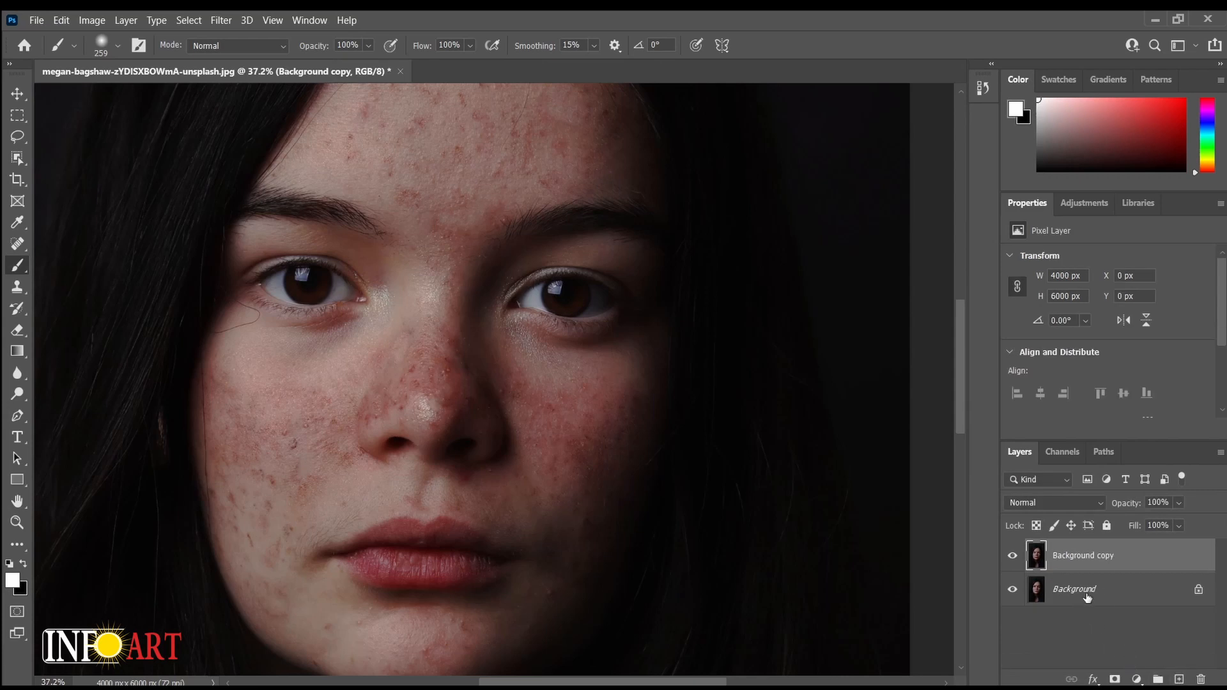
click(1045, 505)
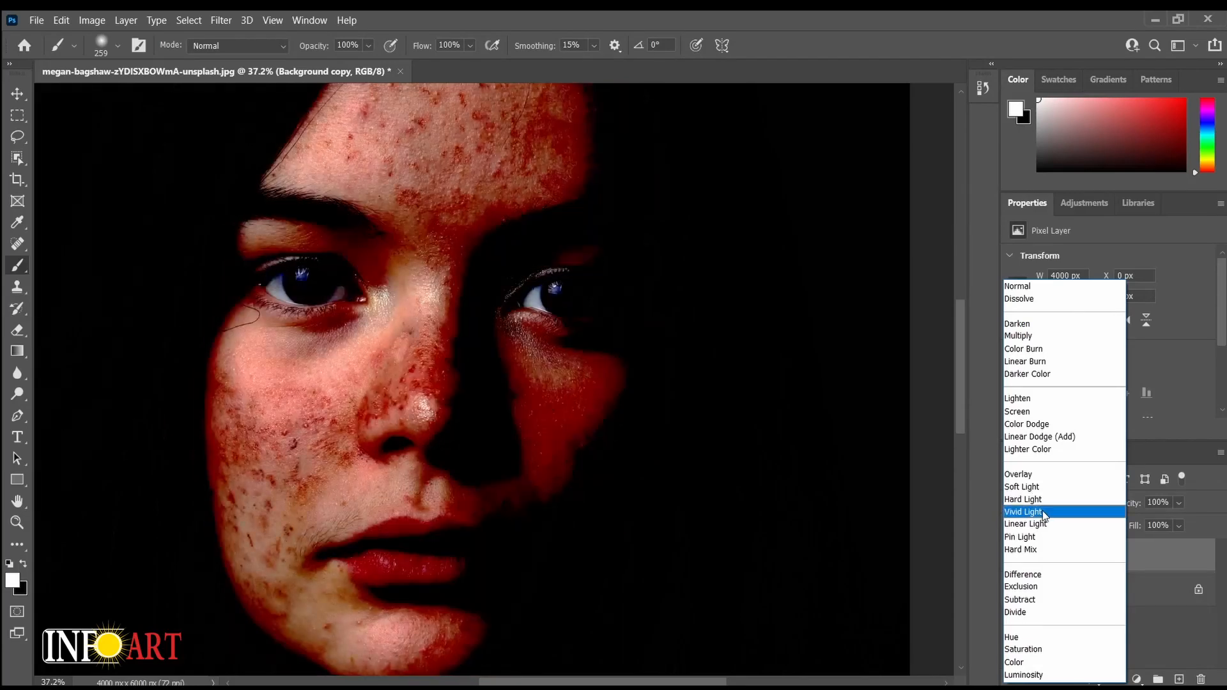
click(1044, 515)
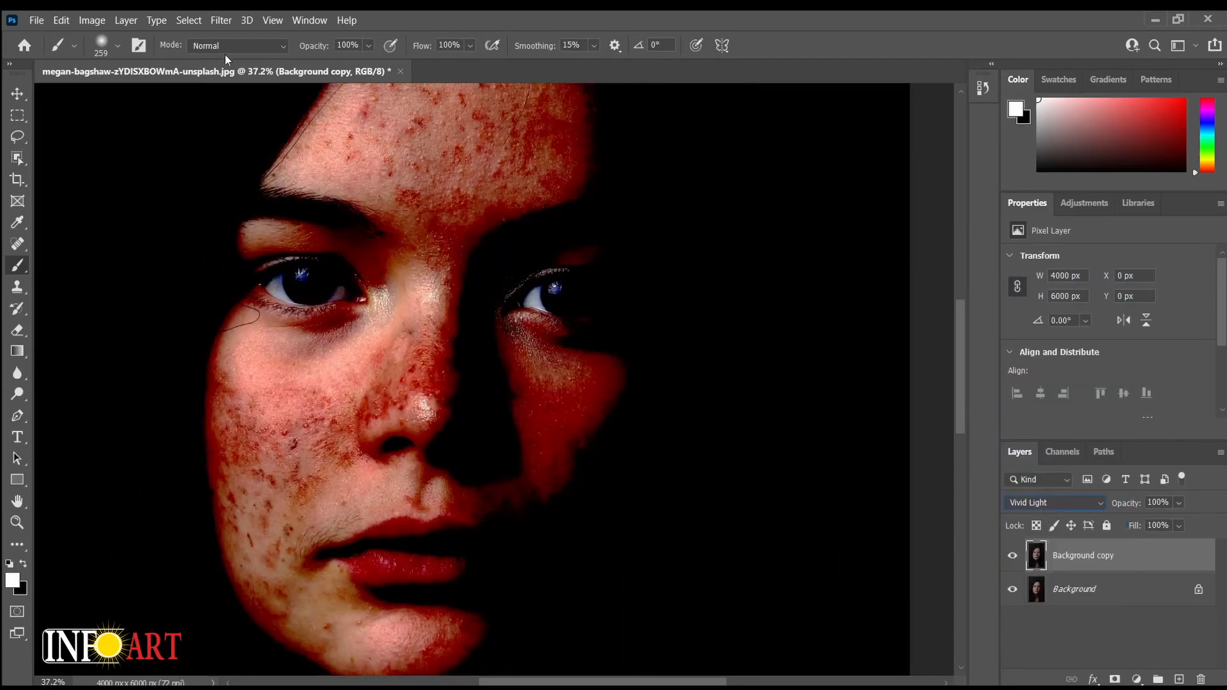
- Invert the colours of the Background copy layer
click(87, 20)
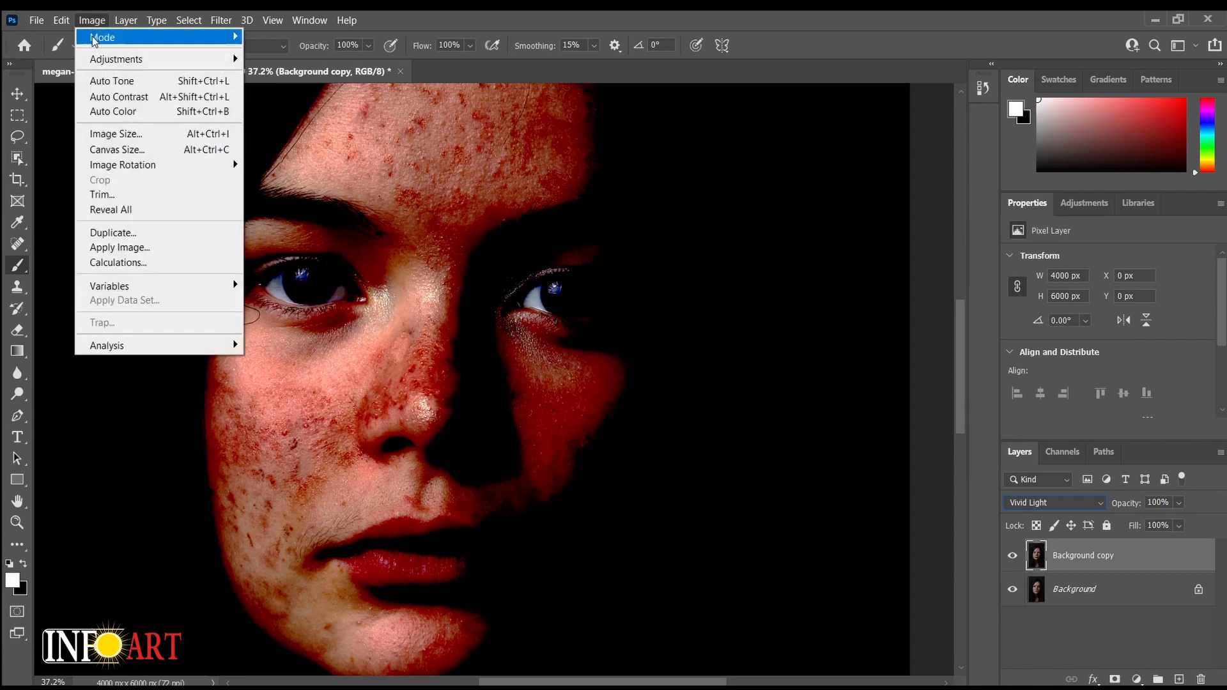
mouse_move(107, 63)
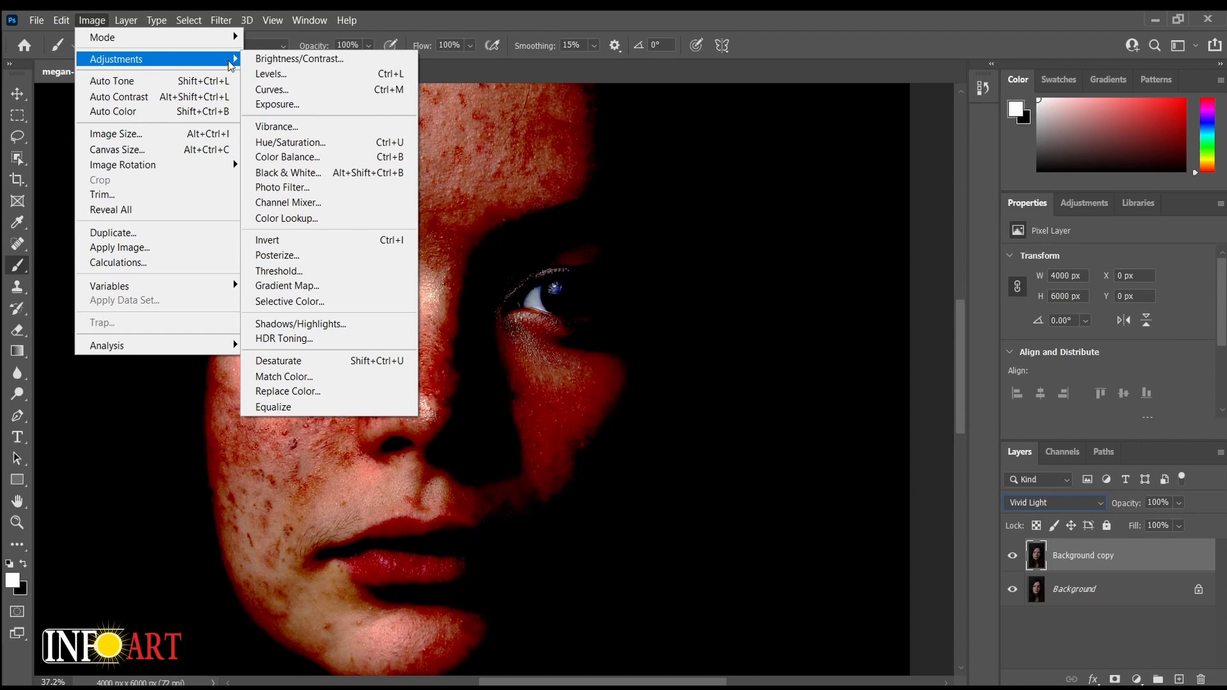
click(345, 240)
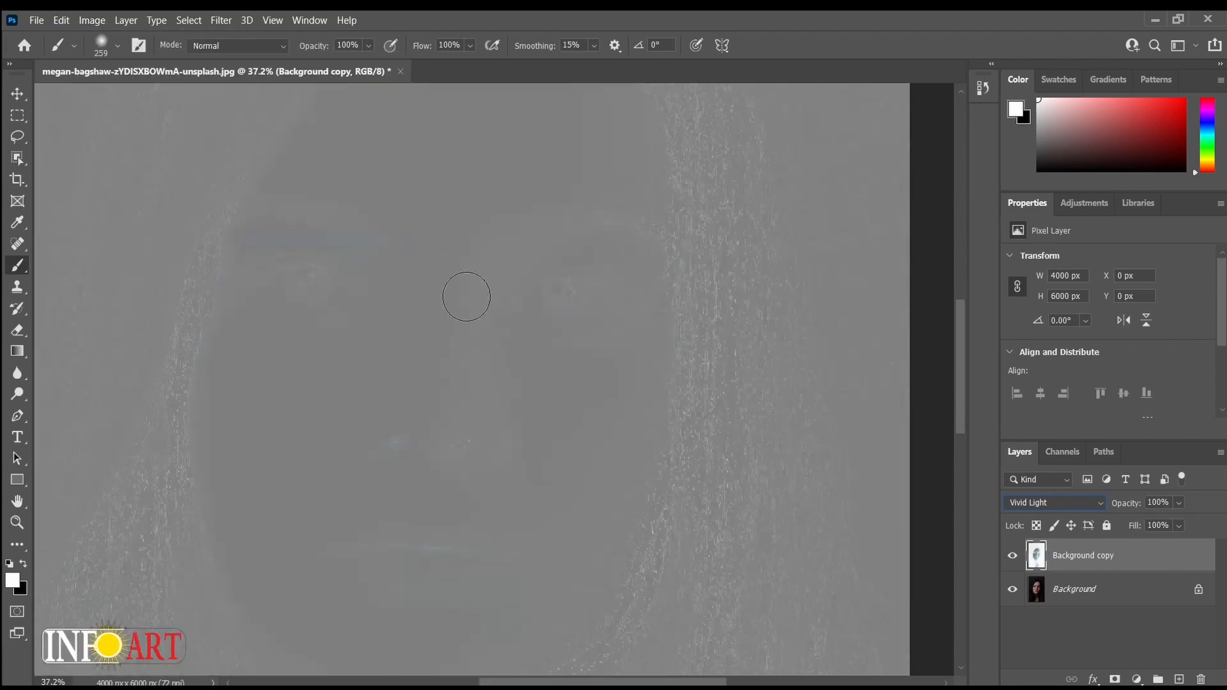
- Apply a High Pass filter with a radius of 38.7 pixels to the Background copy layer
click(224, 22)
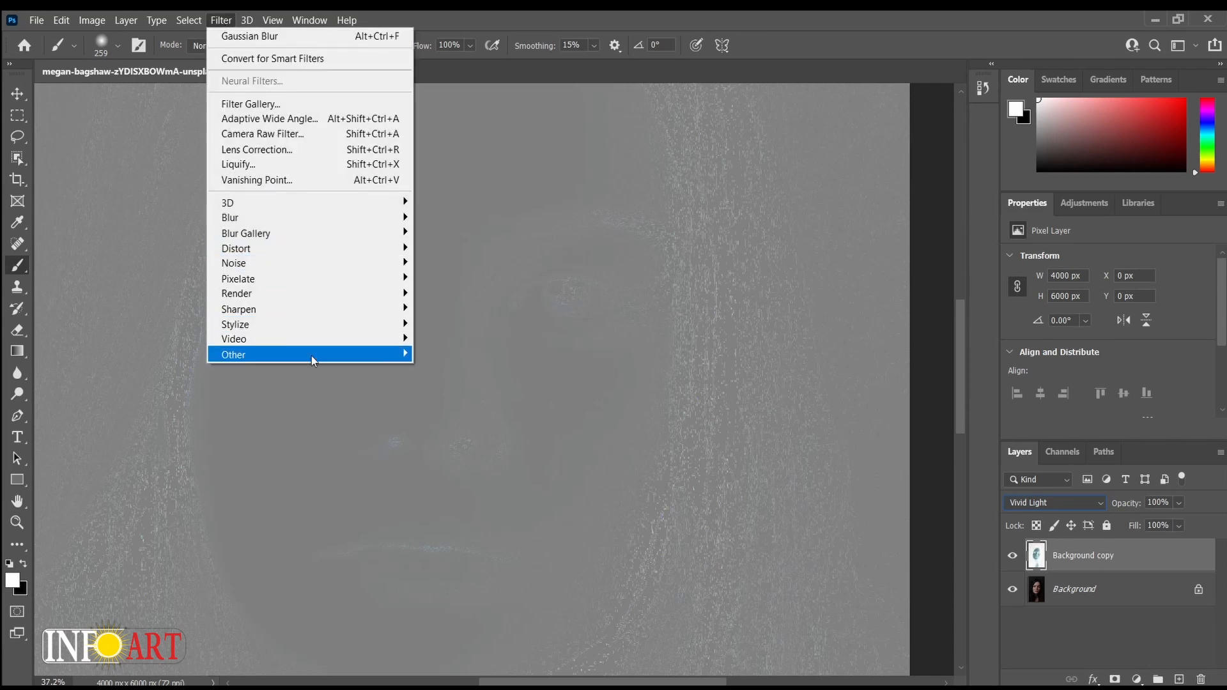
mouse_move(313, 359)
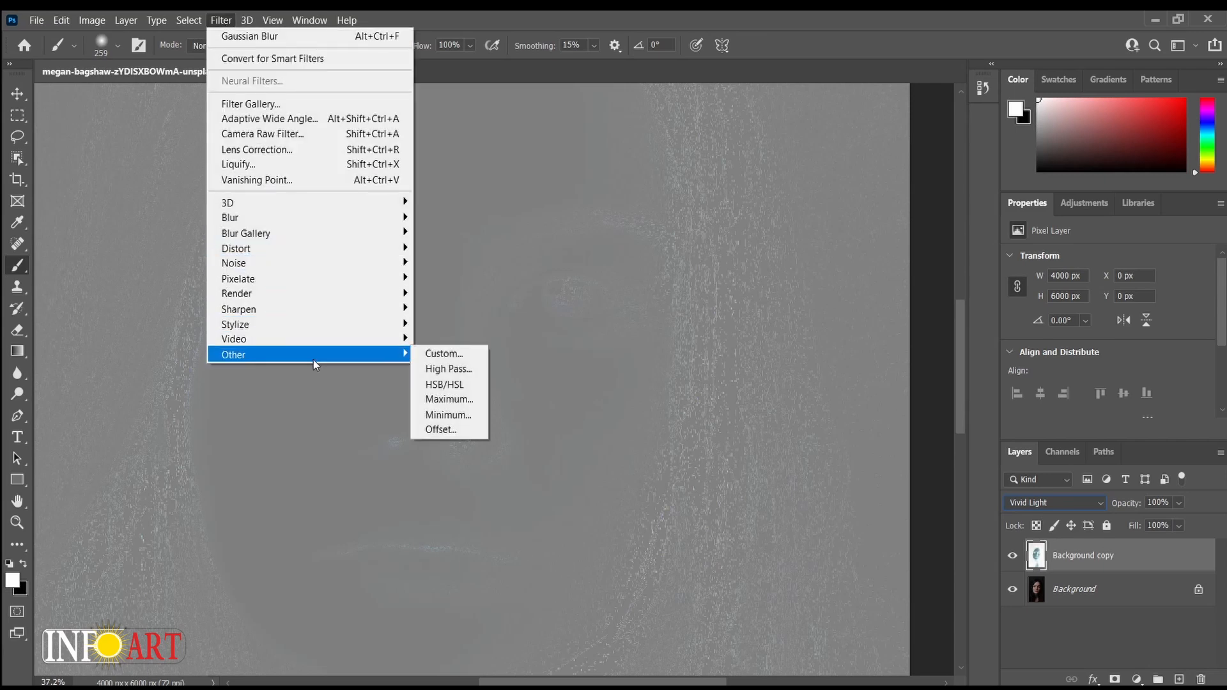
click(451, 369)
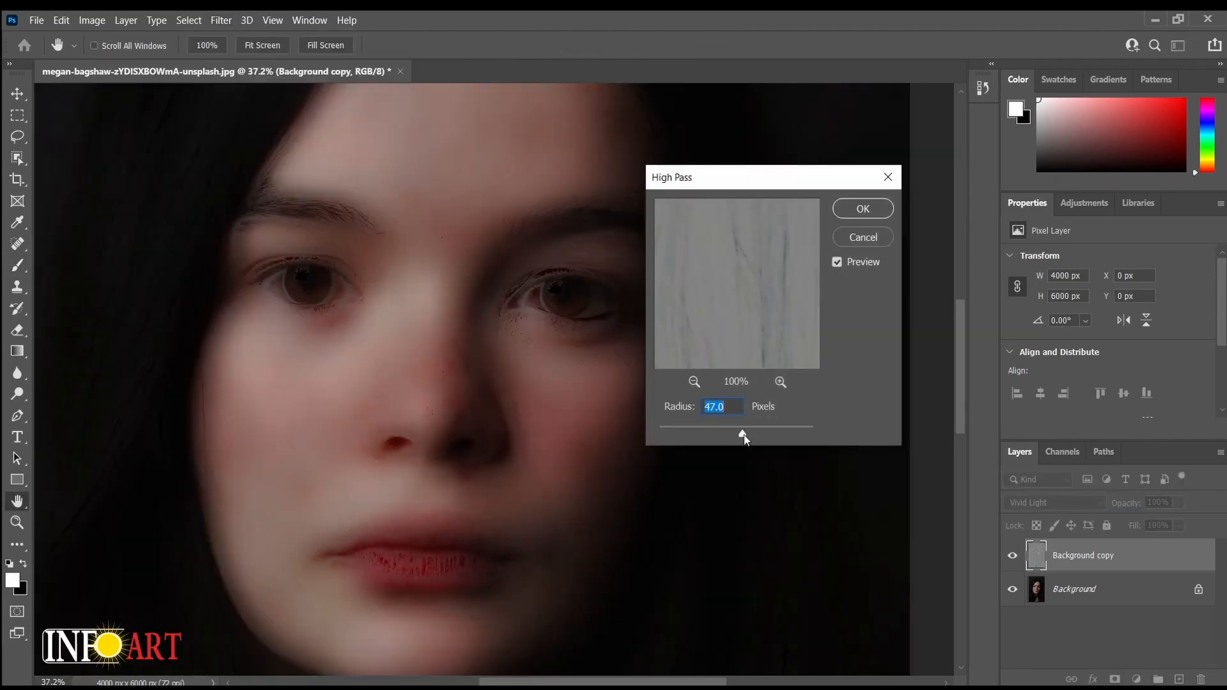
drag(742, 435, 807, 434)
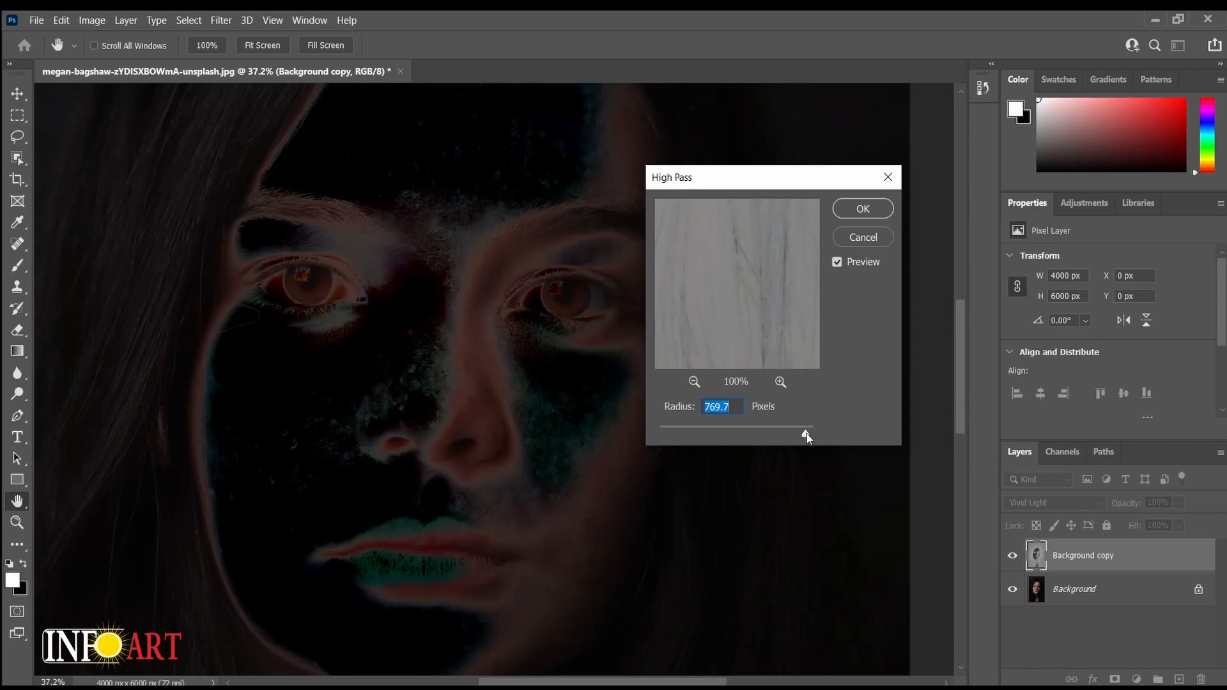
drag(678, 423, 744, 440)
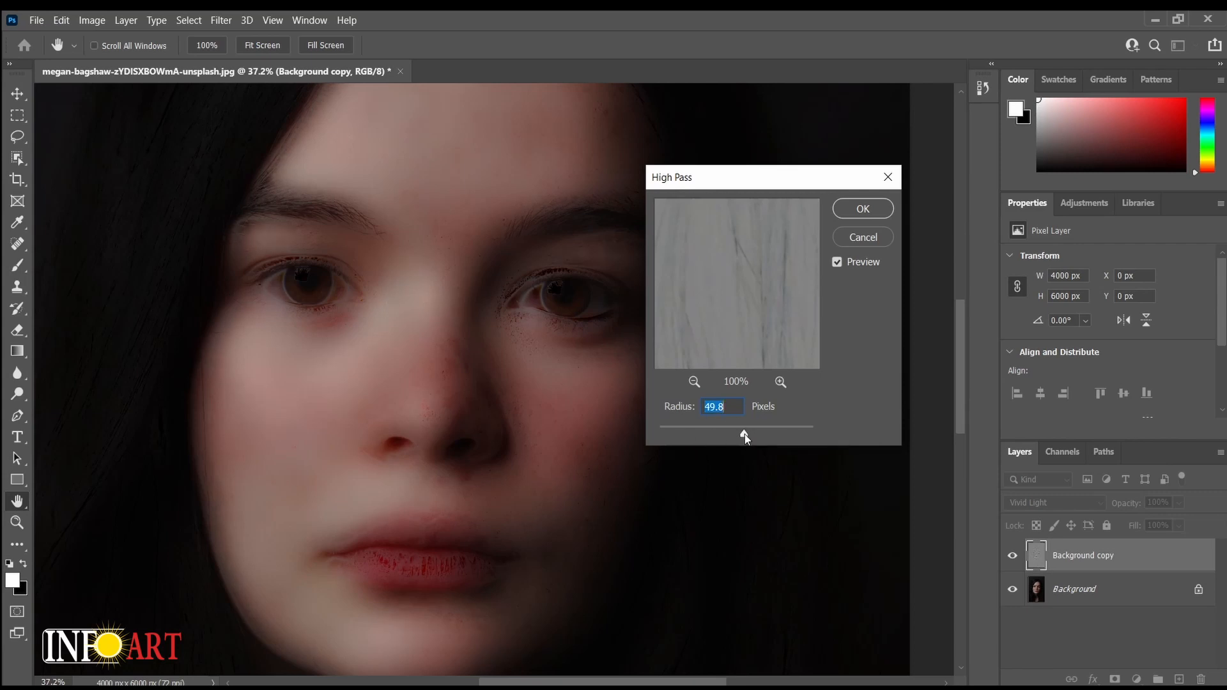
mouse_move(746, 435)
mouse_down()
mouse_move(758, 435)
mouse_move(736, 432)
mouse_up()
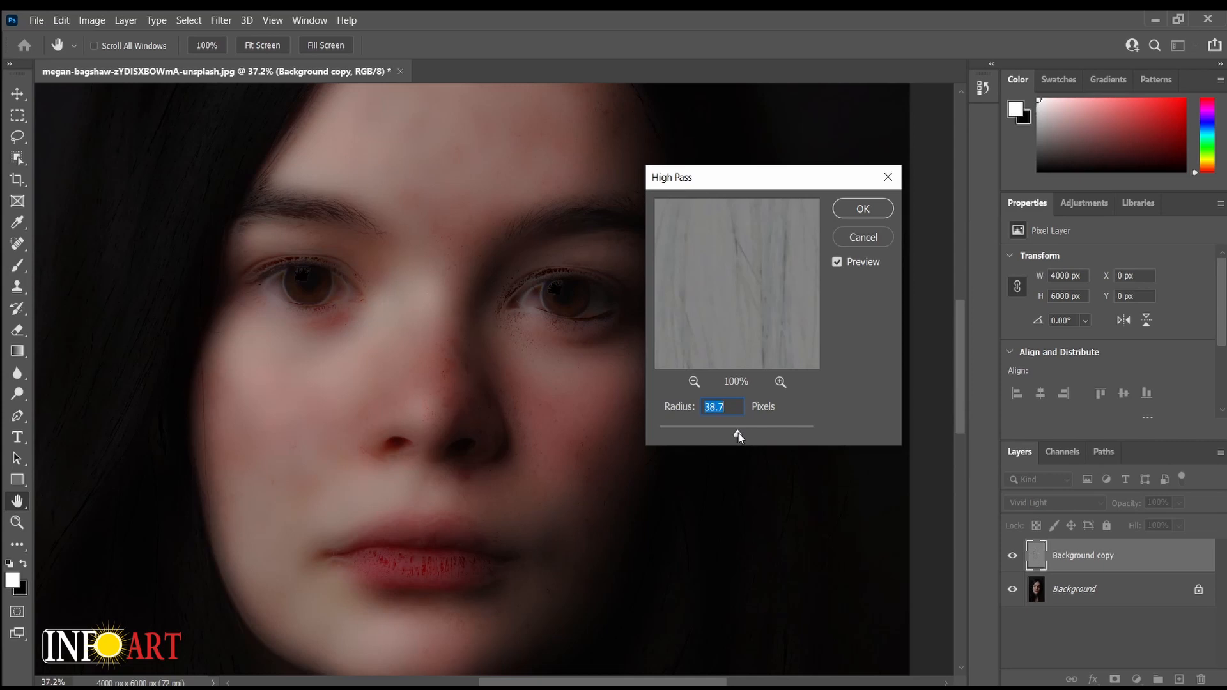
click(738, 435)
click(863, 209)
key(b)
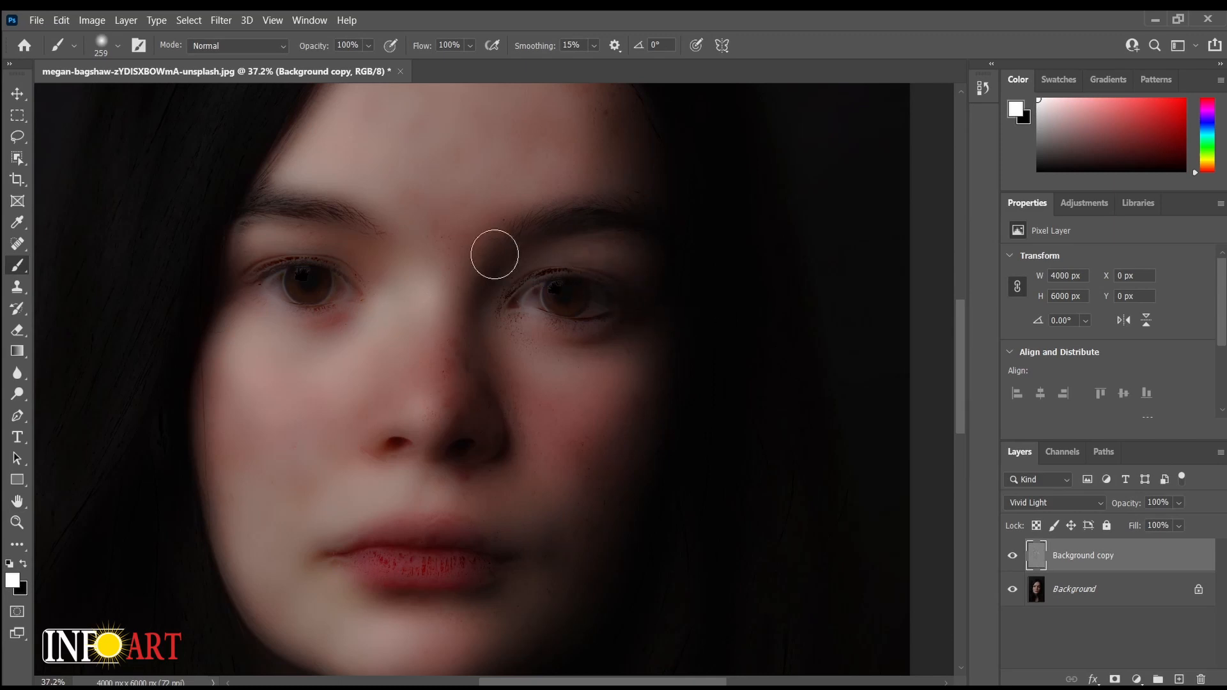
- Apply a Gaussian Blur with a radius of only a few pixels to the Background copy layer, bringing back fine skin texture
click(227, 24)
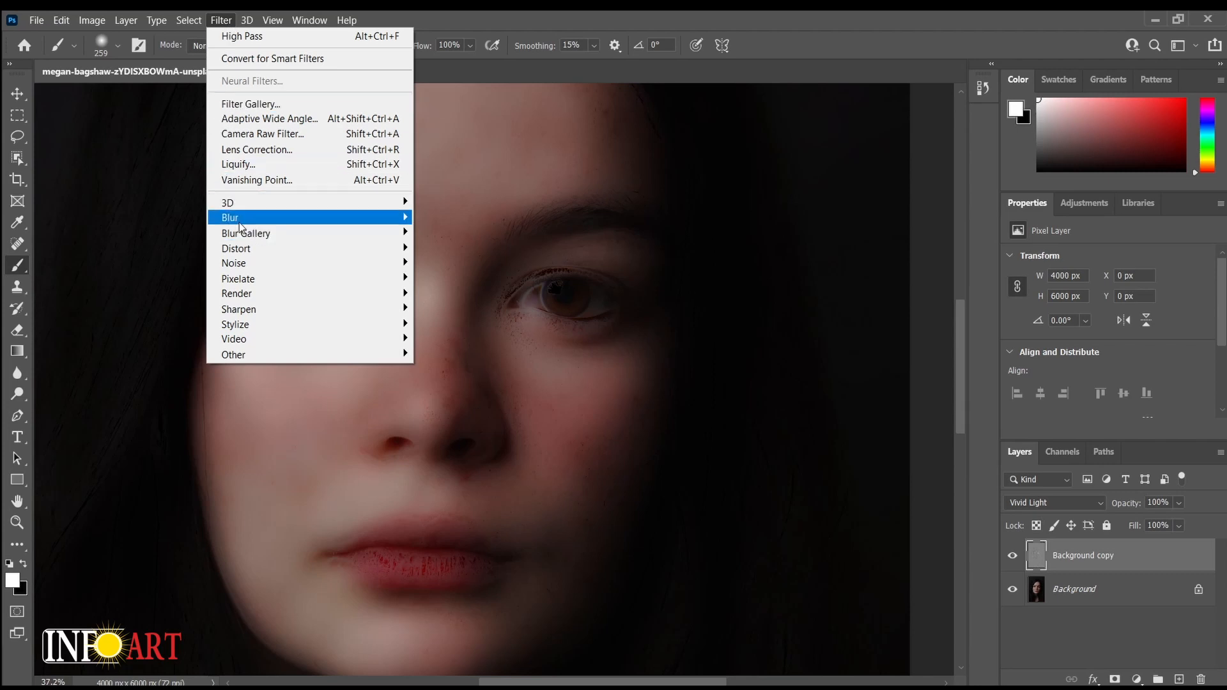
mouse_move(243, 220)
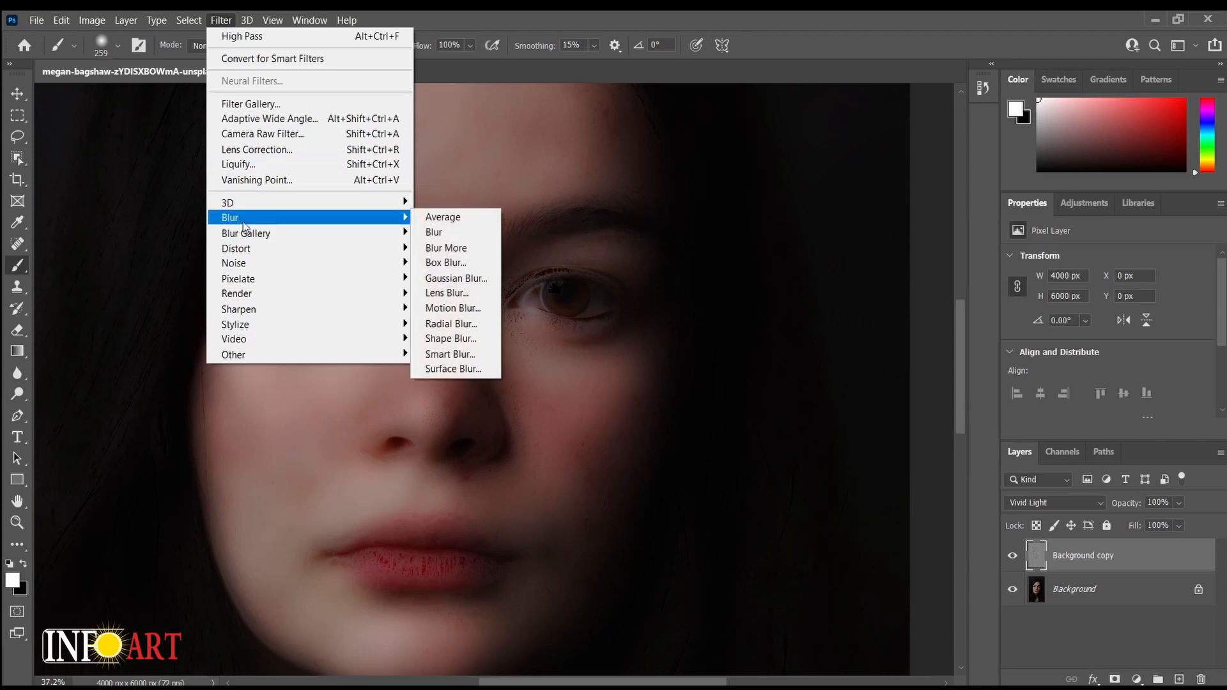
click(474, 284)
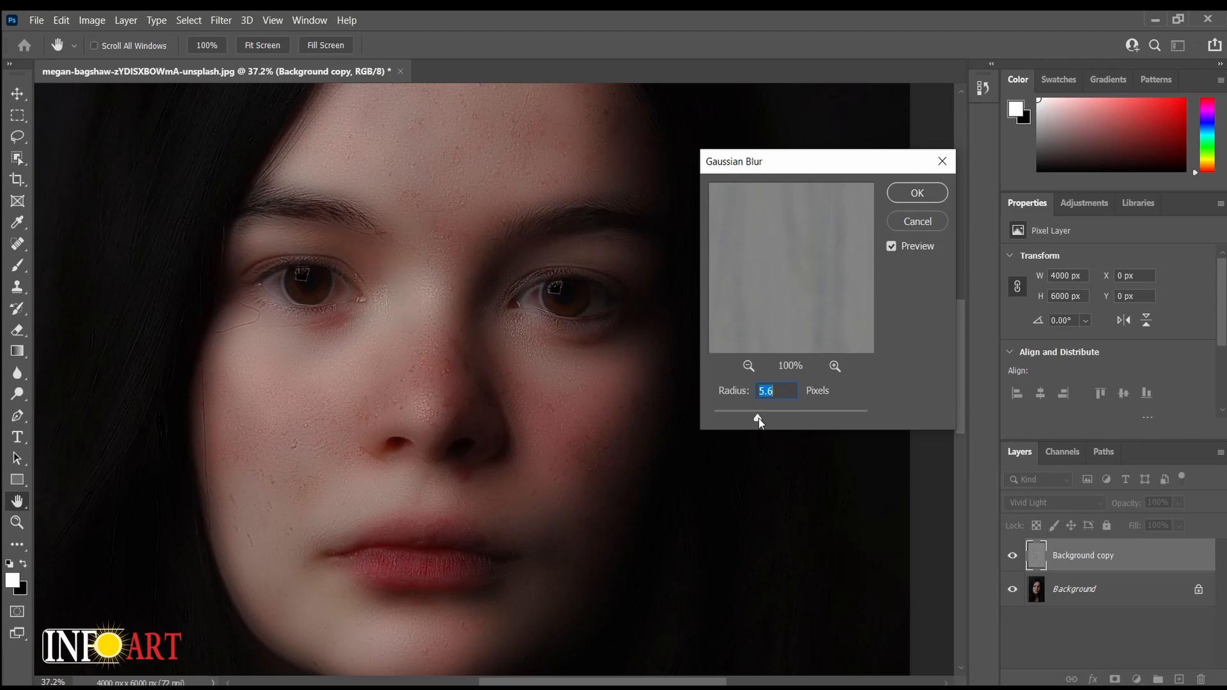
mouse_move(759, 421)
mouse_down()
mouse_move(718, 419)
mouse_move(869, 416)
mouse_move(696, 409)
mouse_move(700, 421)
mouse_move(880, 419)
mouse_move(762, 416)
mouse_up()
drag(761, 419, 748, 420)
click(754, 419)
drag(754, 419, 756, 423)
click(917, 193)
key(b)
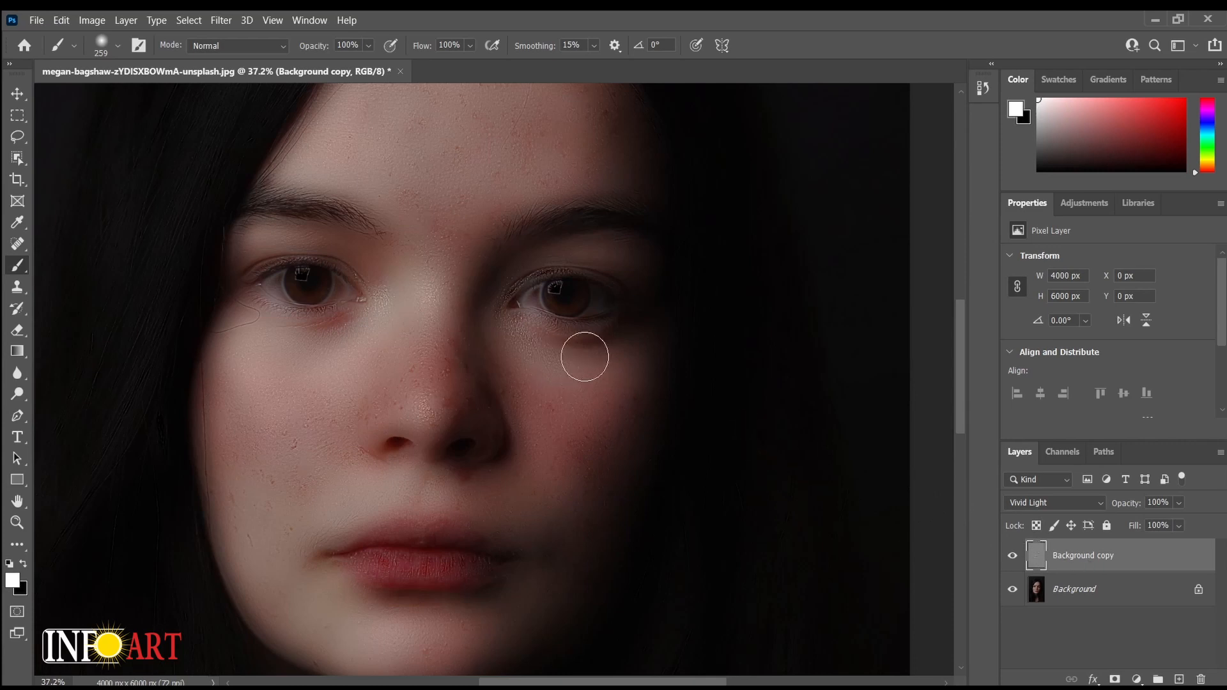
- Add a layer mask to the Background copy layer that hides the whole smoothing effect
click(121, 22)
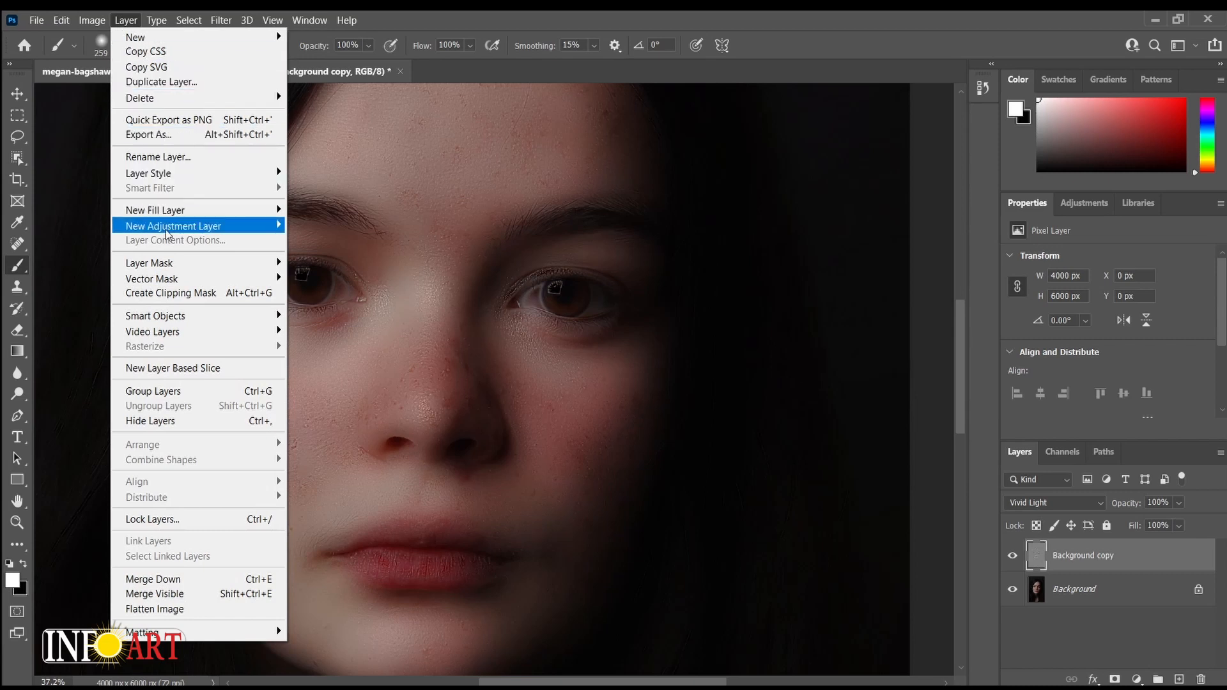
mouse_move(194, 270)
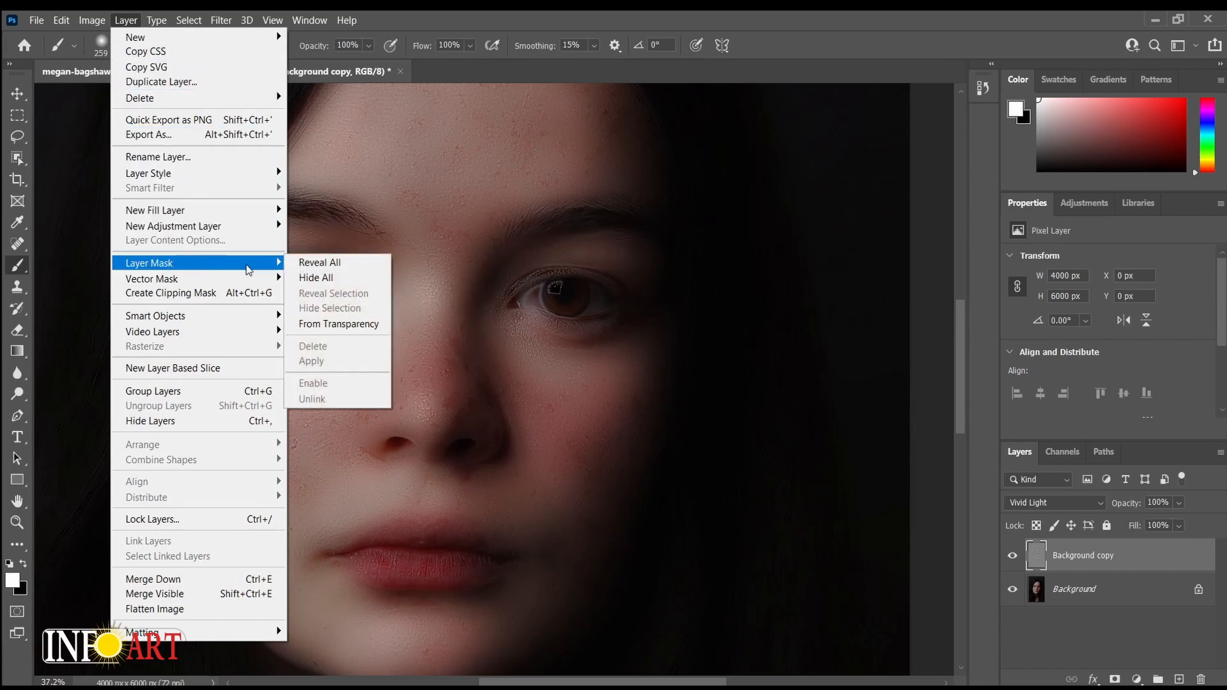
click(339, 279)
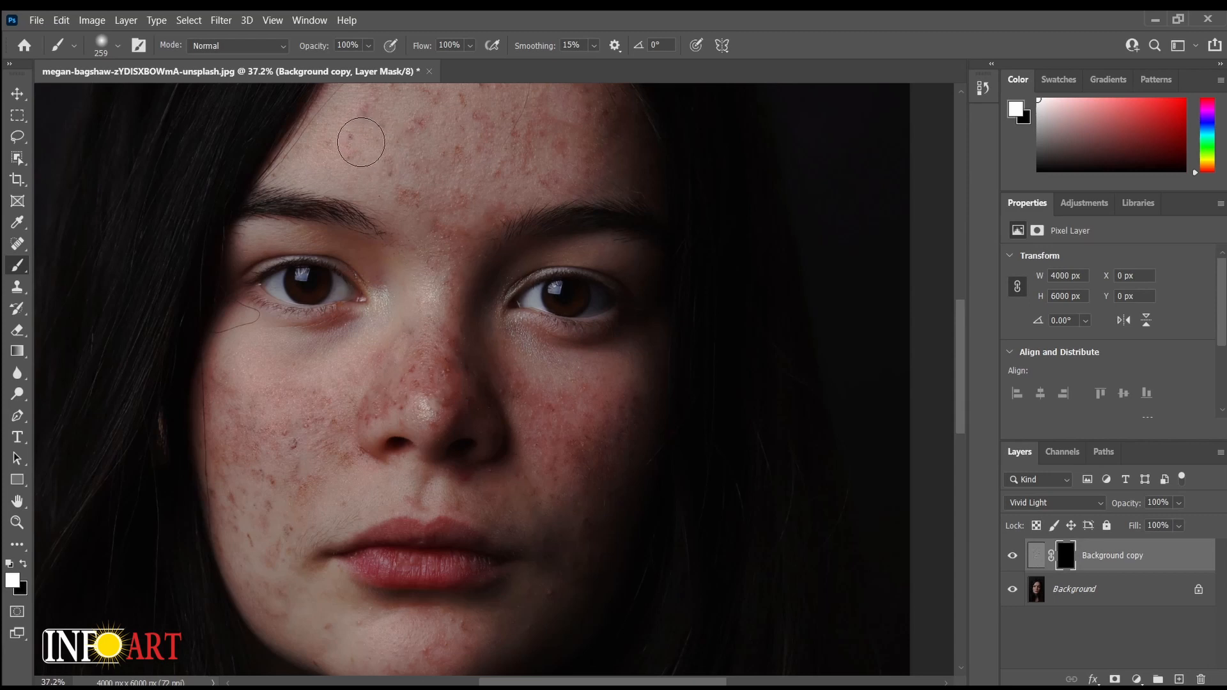
- Paint white on the layer mask over the forehead, cheeks, nose and chin to reveal the smoothing, avoiding the eyes, eyebrows and lips
mouse_move(365, 118)
mouse_down()
mouse_move(606, 124)
mouse_move(546, 149)
mouse_move(395, 167)
mouse_move(547, 196)
mouse_move(614, 185)
mouse_move(610, 175)
mouse_move(451, 209)
mouse_move(432, 269)
mouse_move(308, 130)
mouse_move(485, 101)
mouse_move(567, 109)
mouse_move(433, 103)
mouse_move(585, 104)
mouse_move(616, 123)
mouse_move(607, 154)
mouse_move(458, 249)
mouse_move(448, 241)
mouse_move(407, 374)
mouse_move(316, 427)
mouse_up()
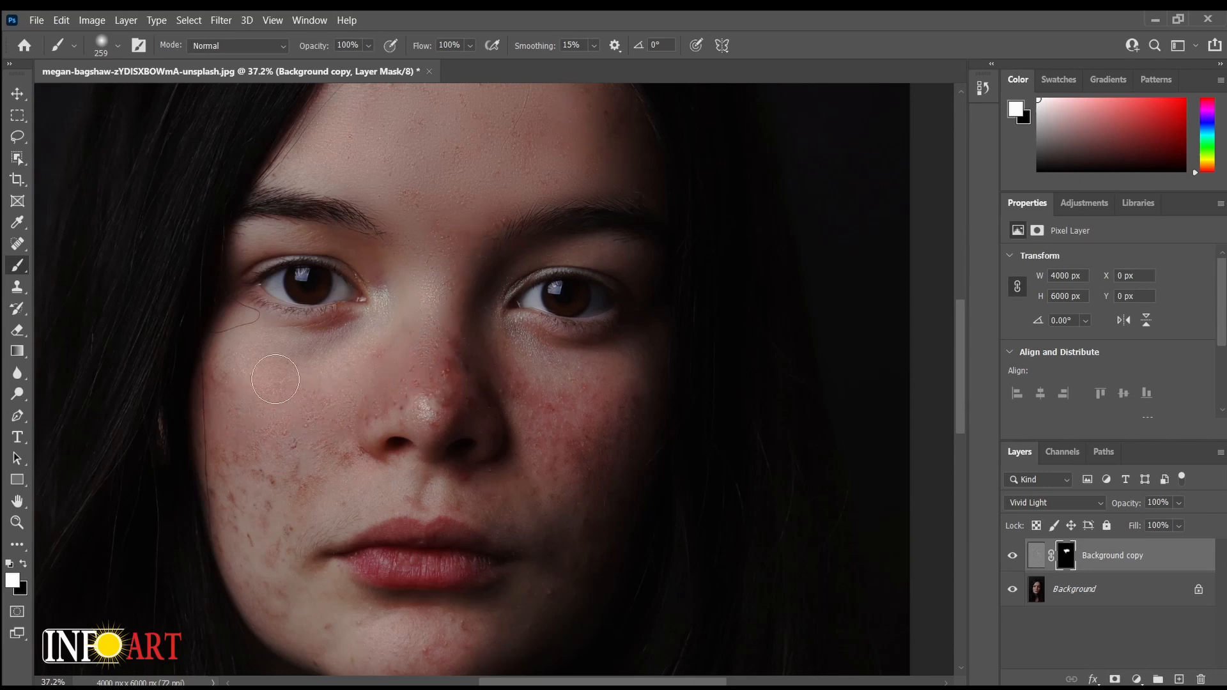
mouse_move(275, 380)
mouse_down()
mouse_move(248, 464)
mouse_move(252, 543)
mouse_move(219, 486)
mouse_move(230, 510)
mouse_move(342, 446)
mouse_up()
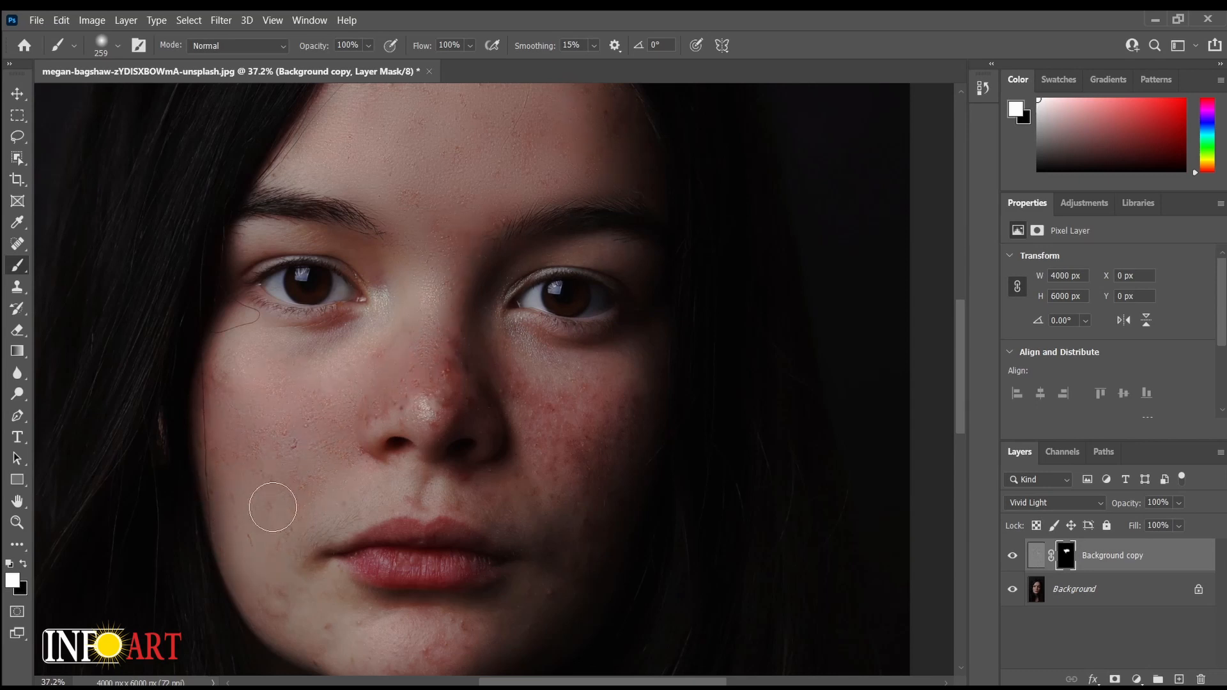
mouse_move(273, 507)
mouse_down()
mouse_move(295, 448)
mouse_move(319, 613)
mouse_move(433, 642)
mouse_move(358, 646)
mouse_move(279, 619)
mouse_move(426, 665)
mouse_move(517, 627)
mouse_move(453, 621)
mouse_move(578, 549)
mouse_move(631, 392)
mouse_up()
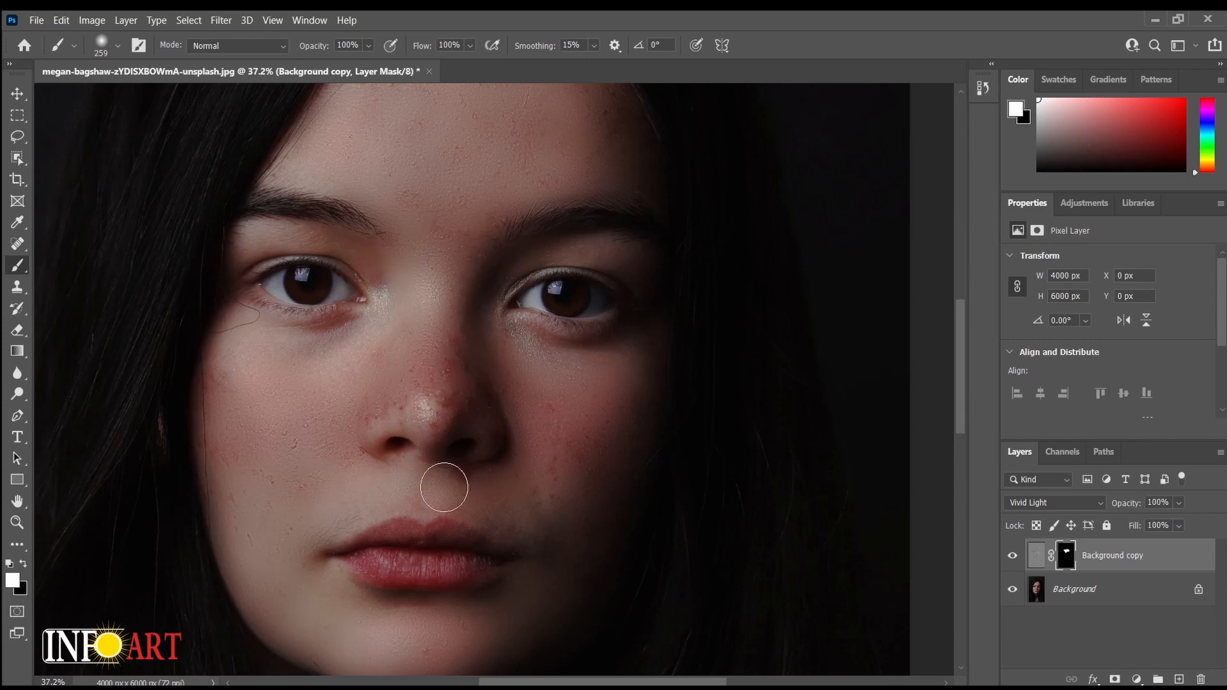
mouse_move(444, 487)
mouse_down()
mouse_move(569, 504)
mouse_move(558, 414)
mouse_move(464, 376)
mouse_move(412, 402)
mouse_move(439, 411)
mouse_move(440, 361)
mouse_move(351, 418)
mouse_up()
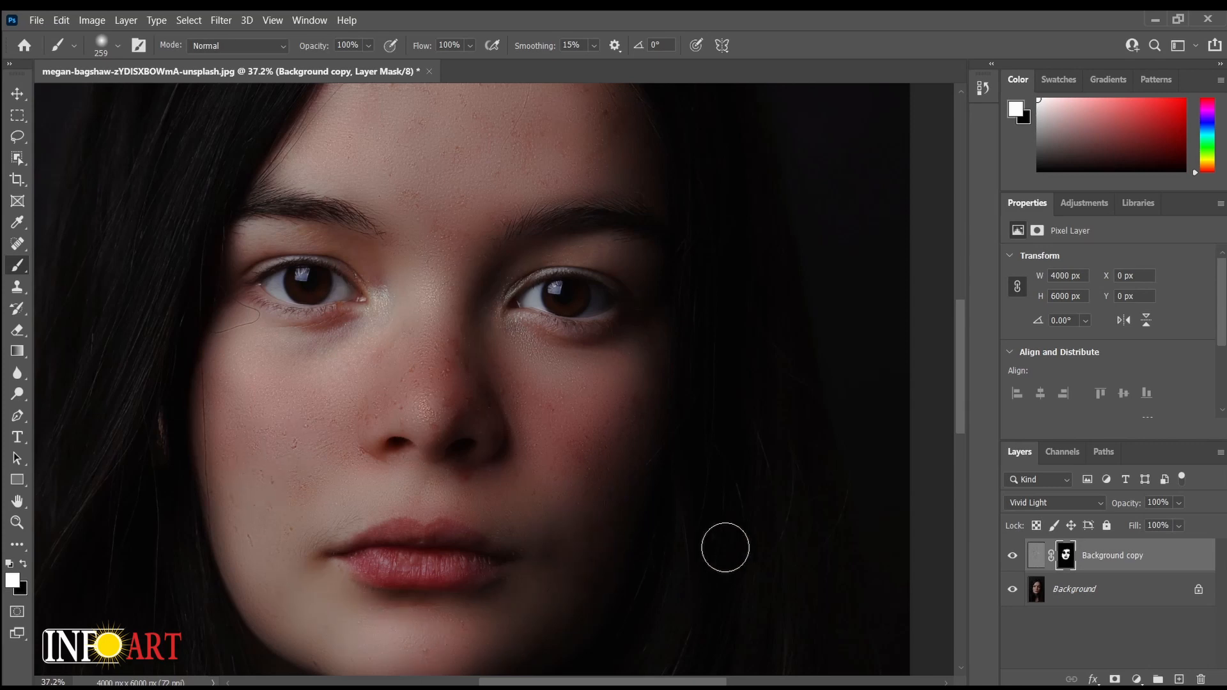
- Toggle the visibility of the Background copy layer off and on twice to compare the skin before and after retouching
click(1016, 557)
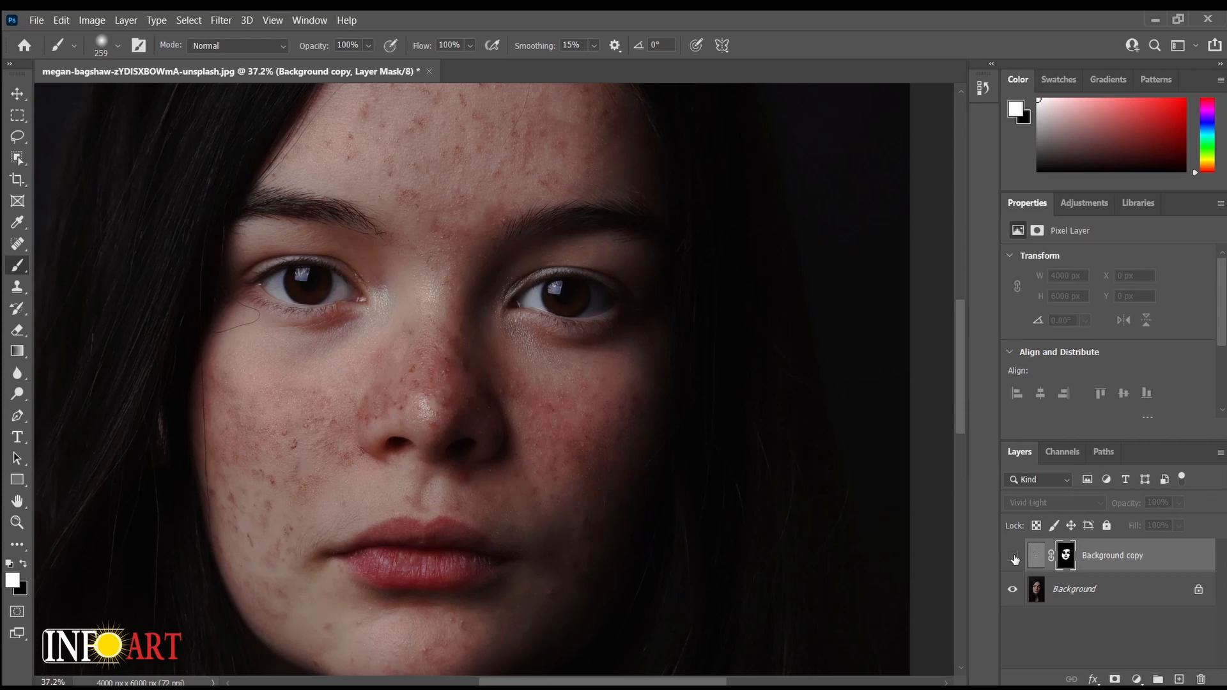
click(1016, 558)
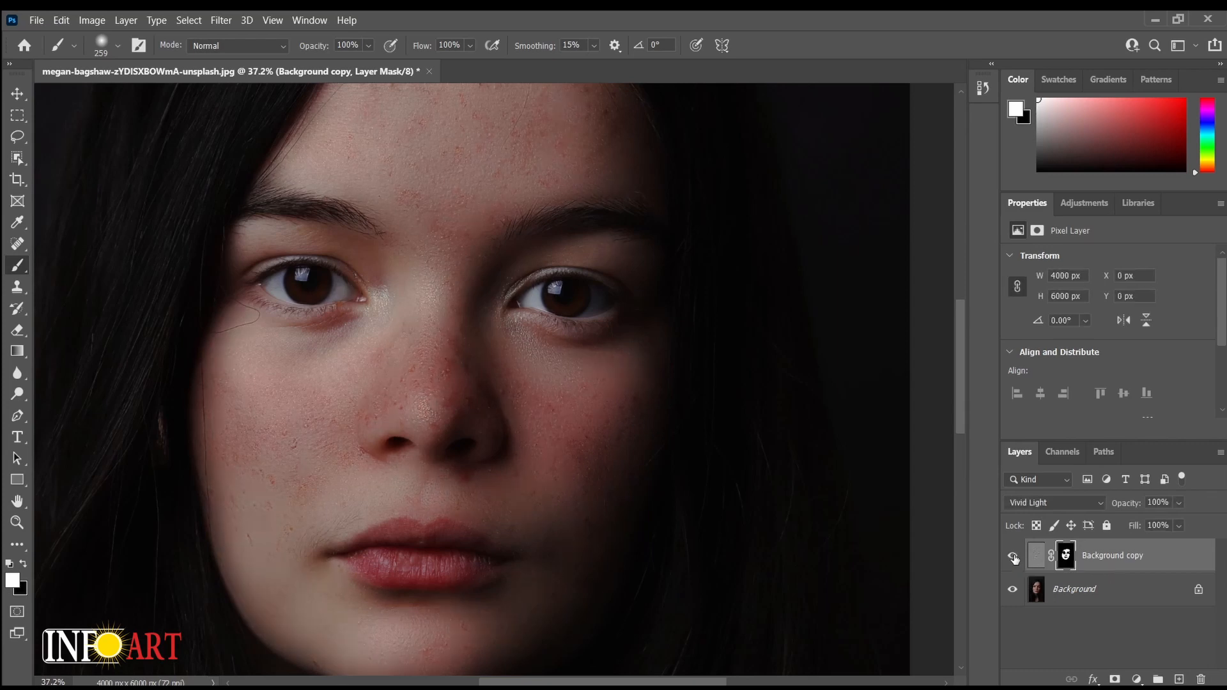
click(1014, 558)
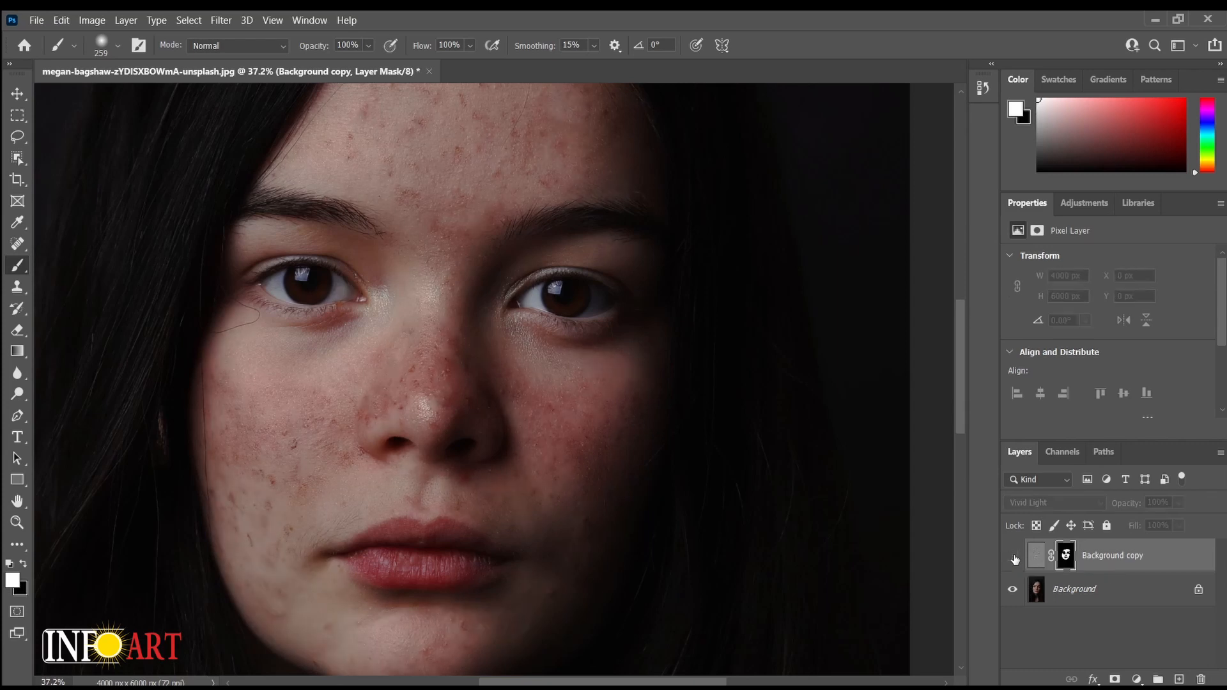
click(1015, 558)
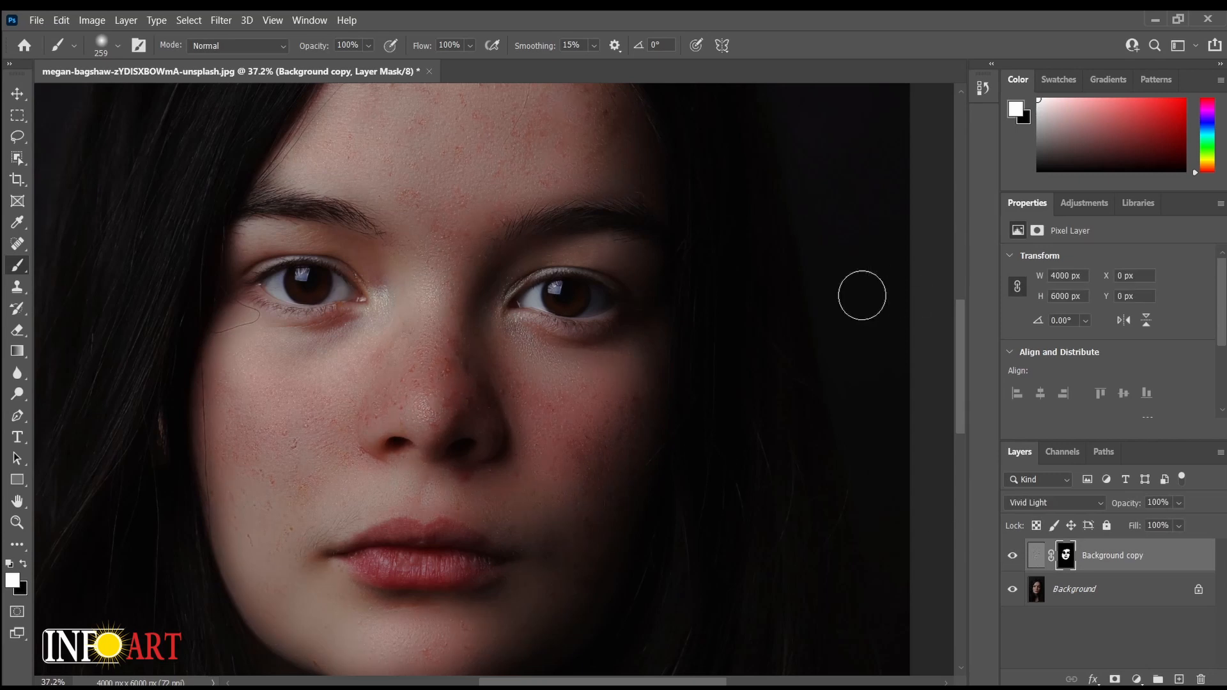